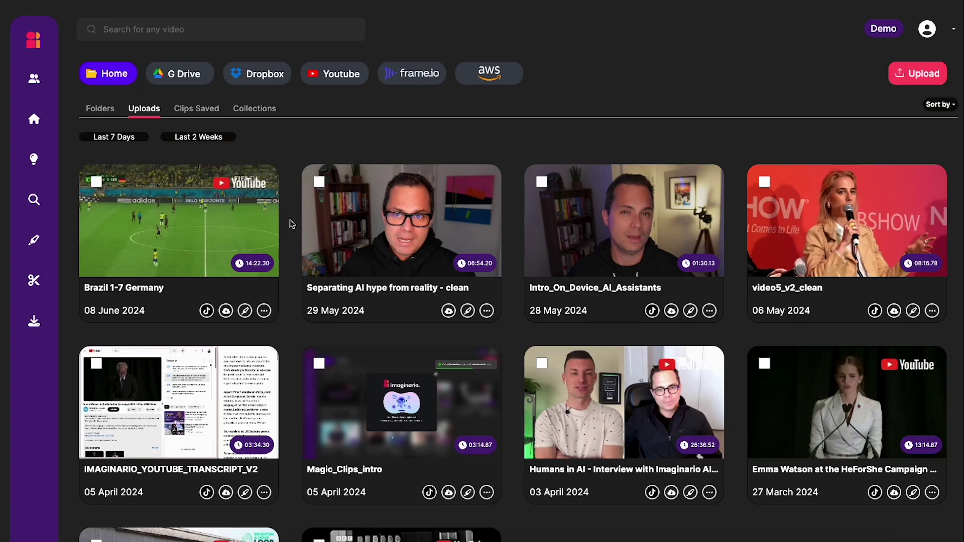
Restrict the visual search to the Brazil 1-7 Germany upload with 14 recommendations
left_click(254, 109)
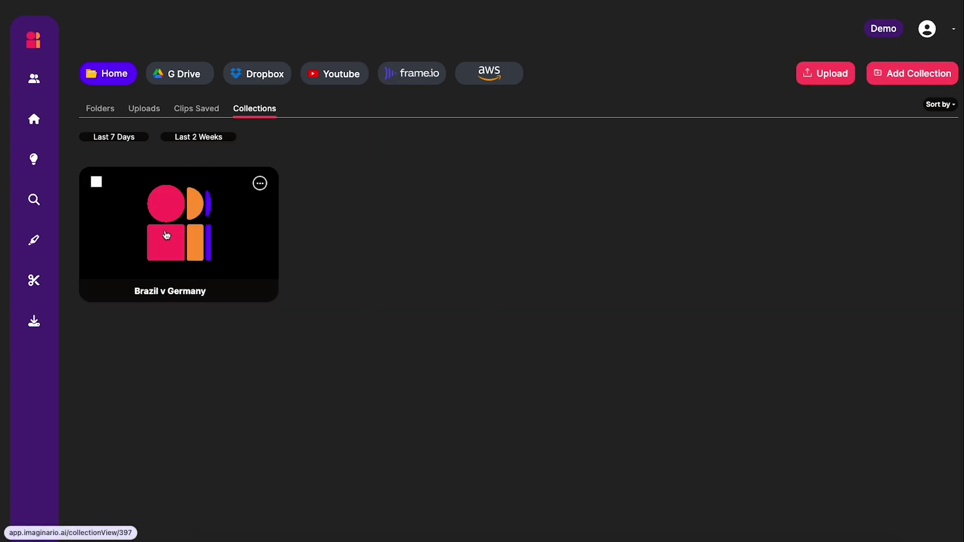
left_click(33, 200)
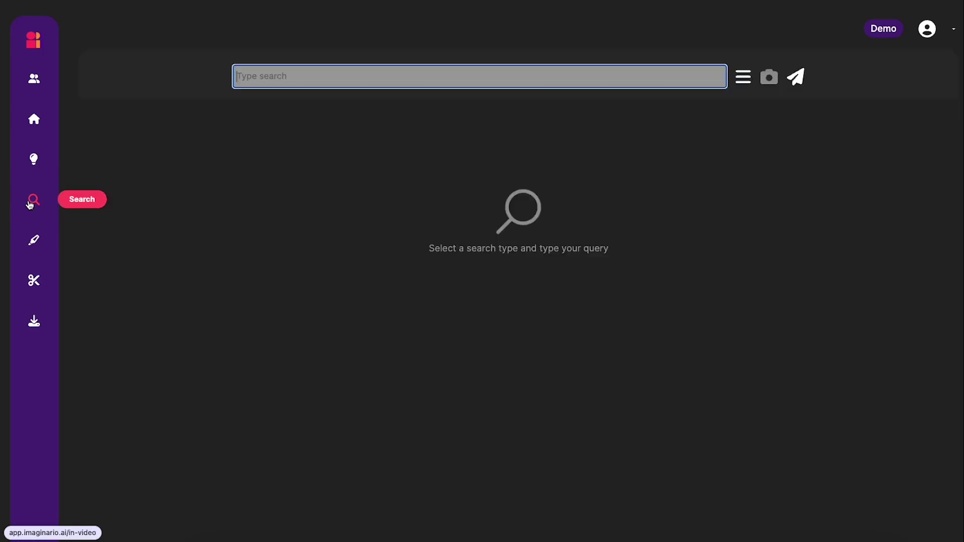
left_click(742, 77)
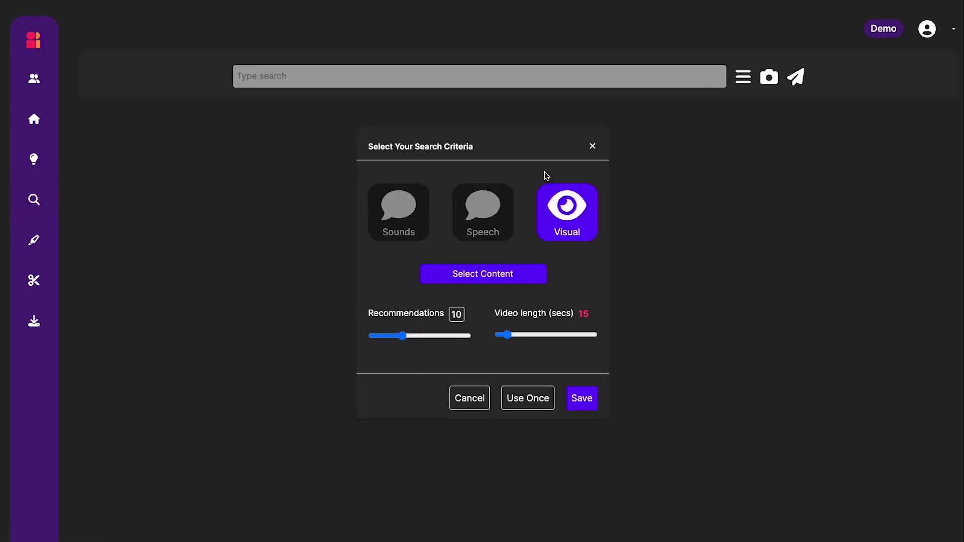
left_click(481, 283)
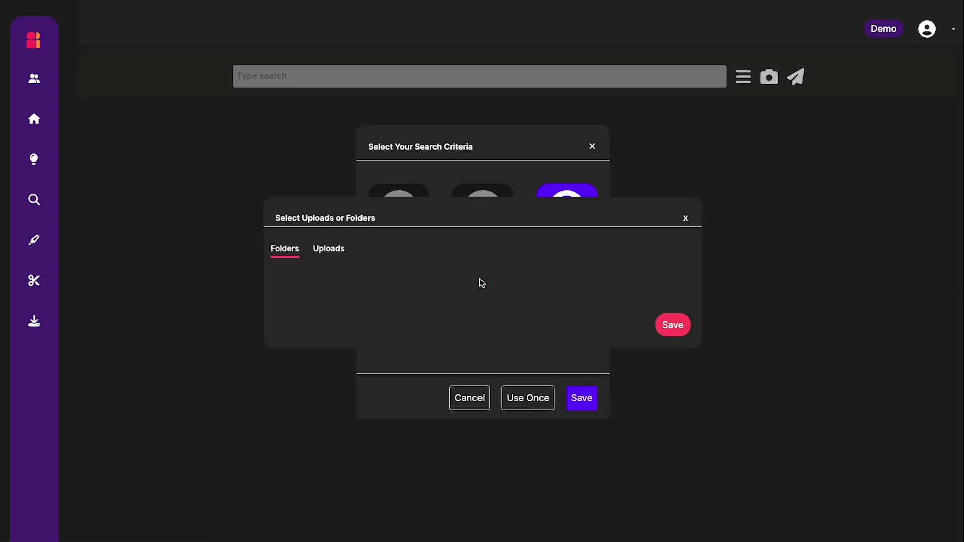
left_click(329, 250)
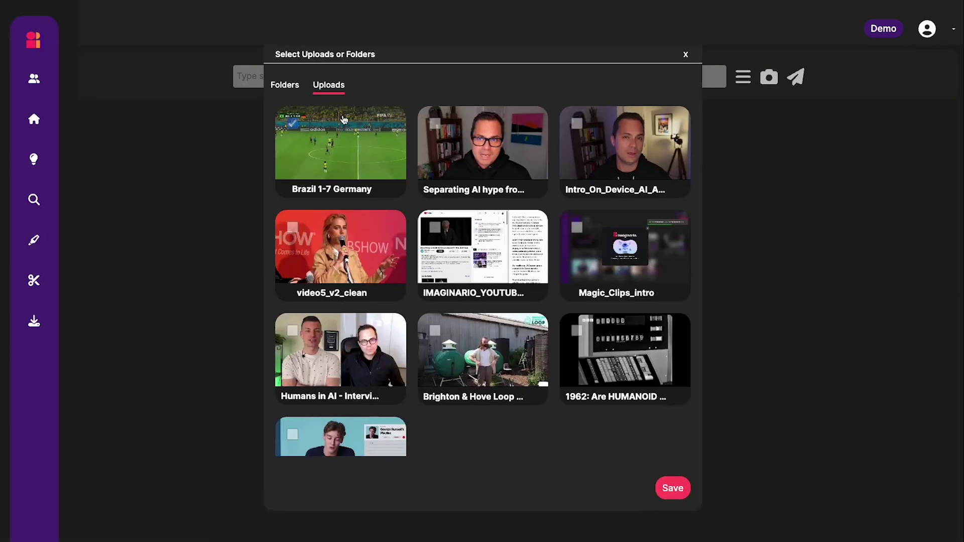
left_click(675, 489)
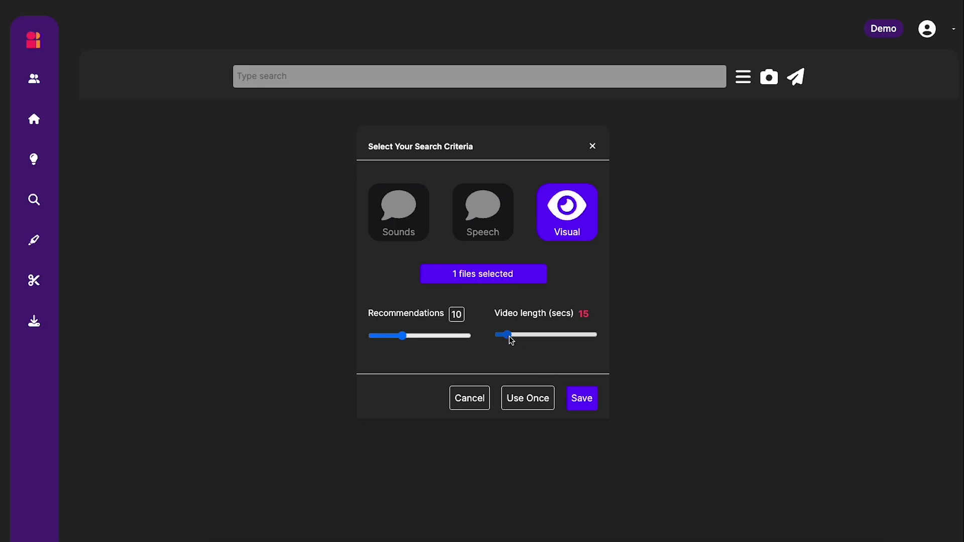
left_click_drag(404, 337, 420, 340)
left_click(582, 398)
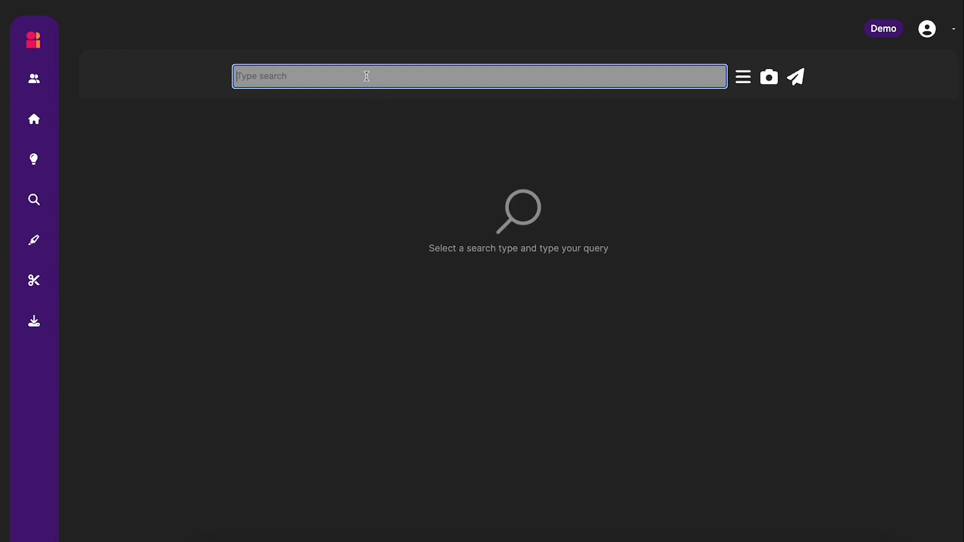
Search the Brazil 1-7 Germany footage for 'scoring a goal'
type("scoring a goal")
key("Return")
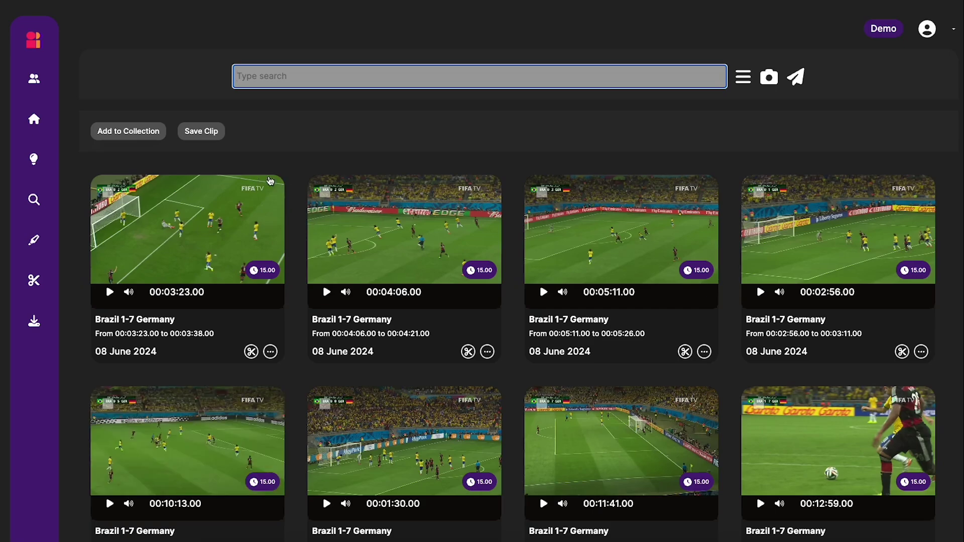
Play and pause each of the first four goal clips, selecting the first one
left_click(110, 293)
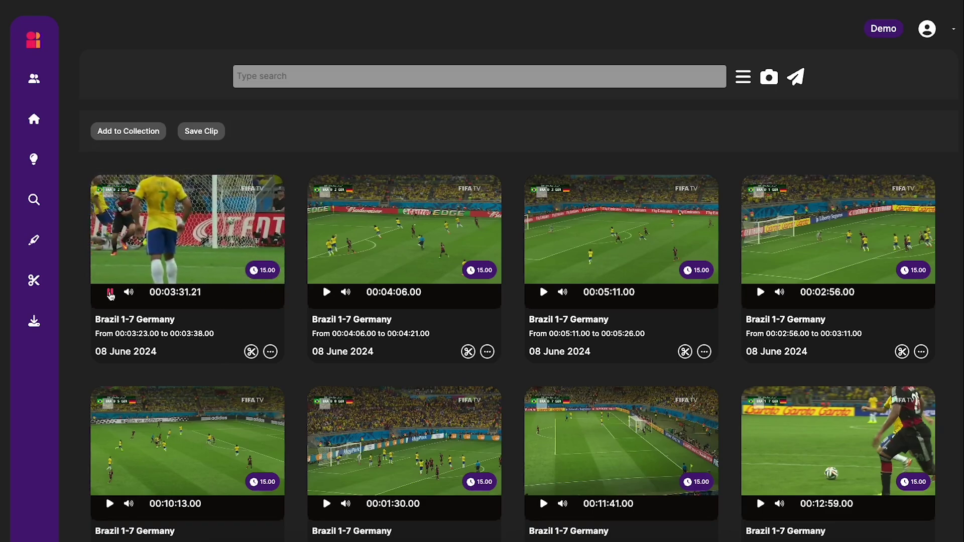
left_click(110, 293)
left_click(108, 197)
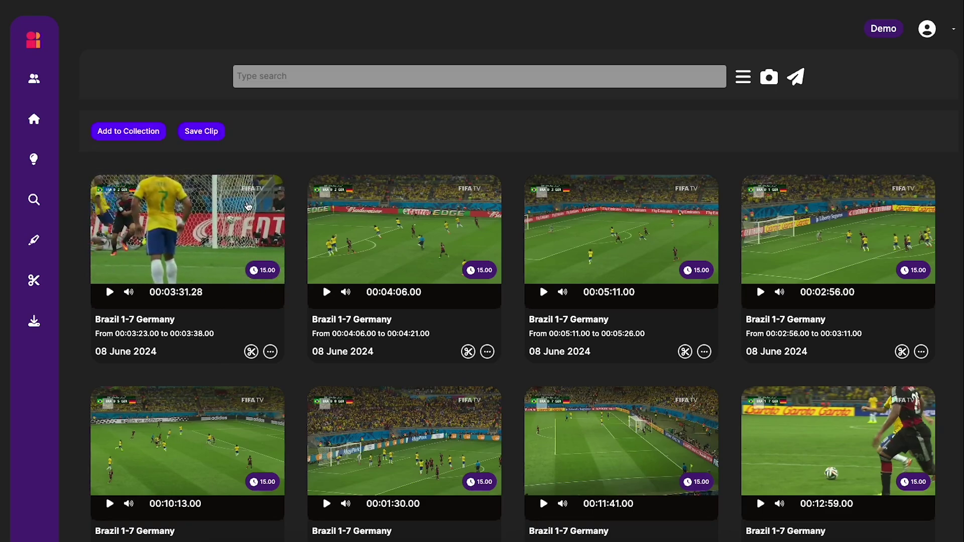
left_click(326, 293)
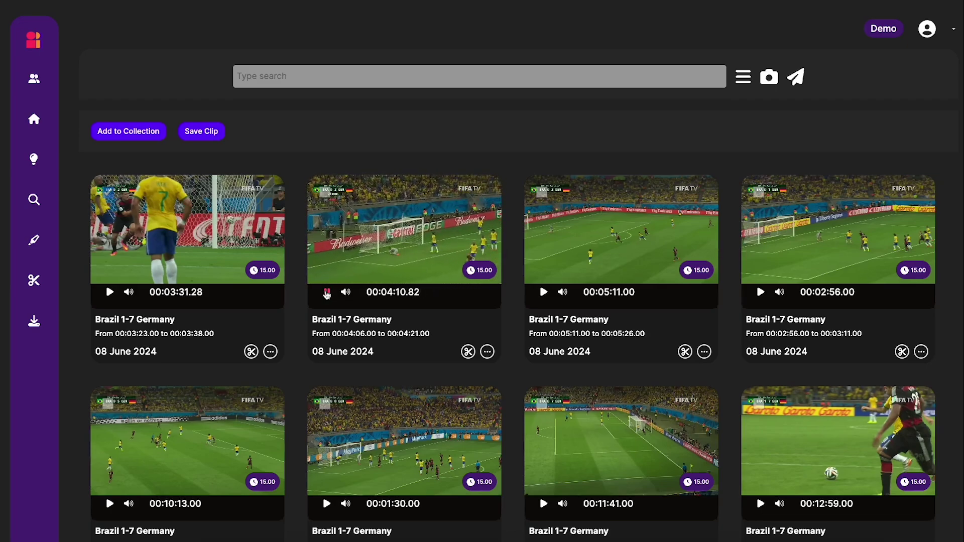
left_click(327, 293)
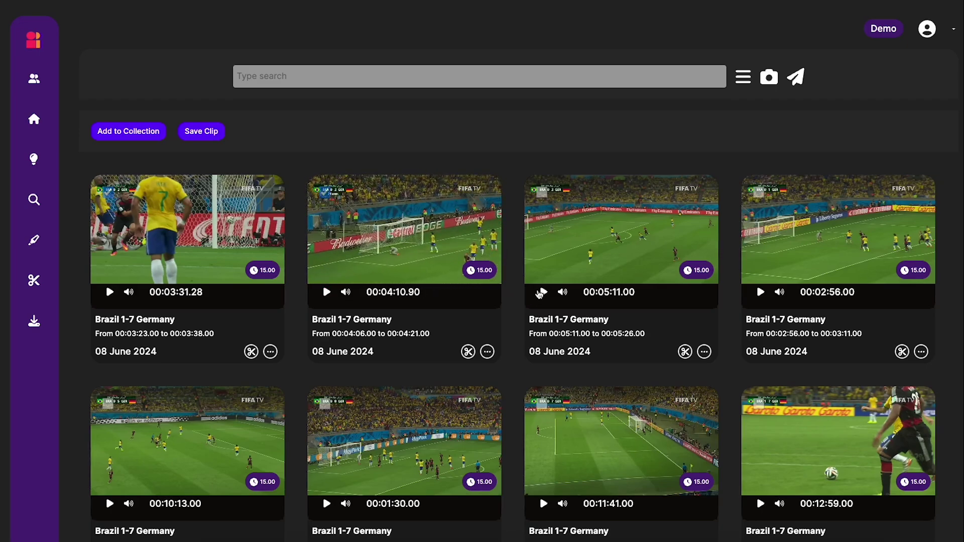
left_click(543, 293)
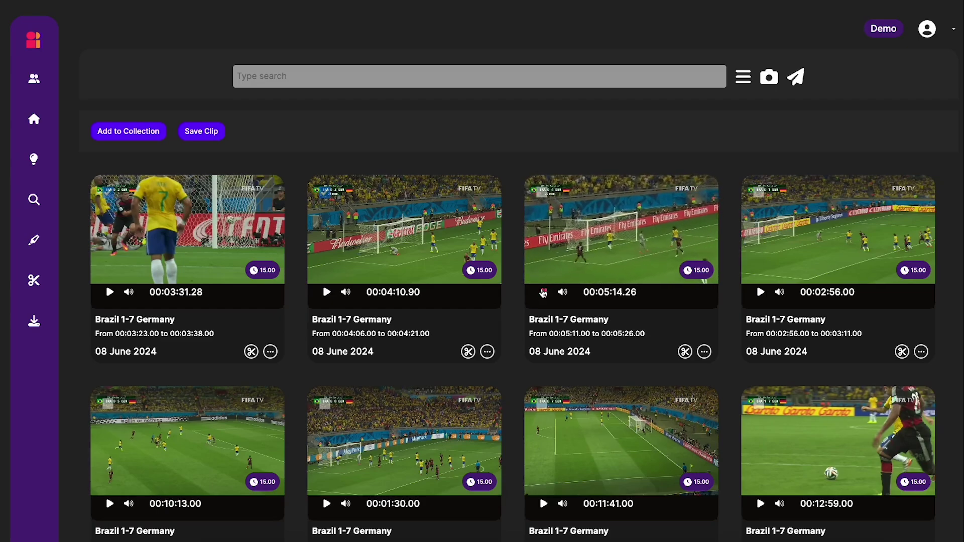
left_click(543, 293)
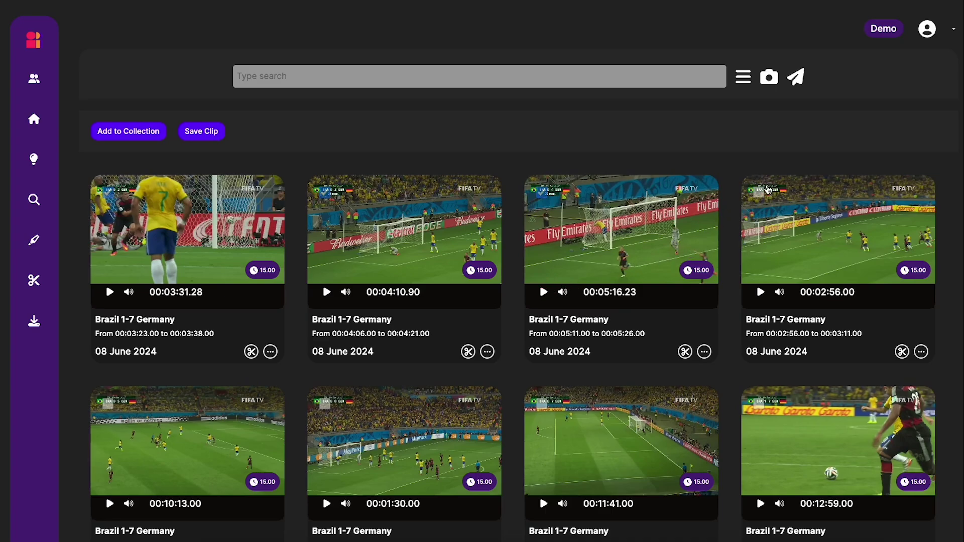
left_click(760, 290)
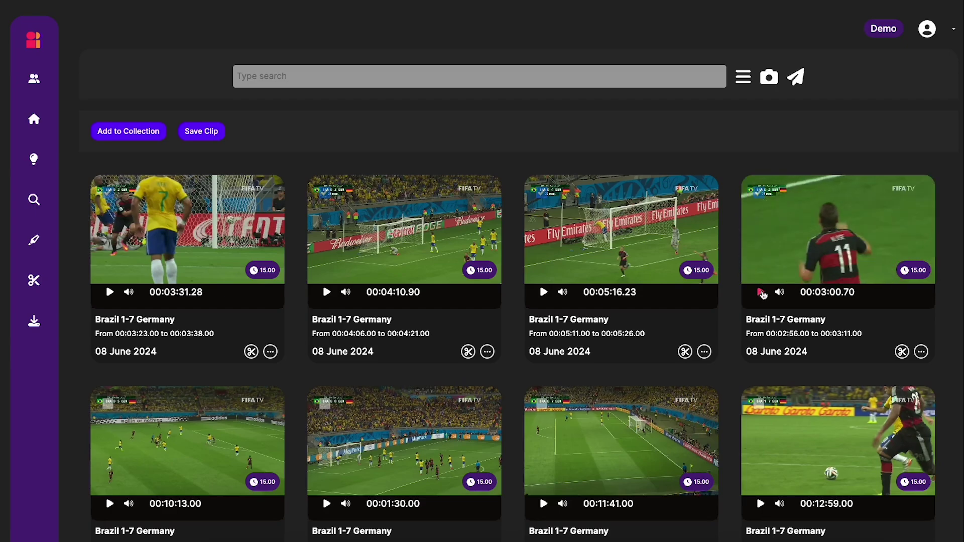
scroll(737, 273, "down", 3)
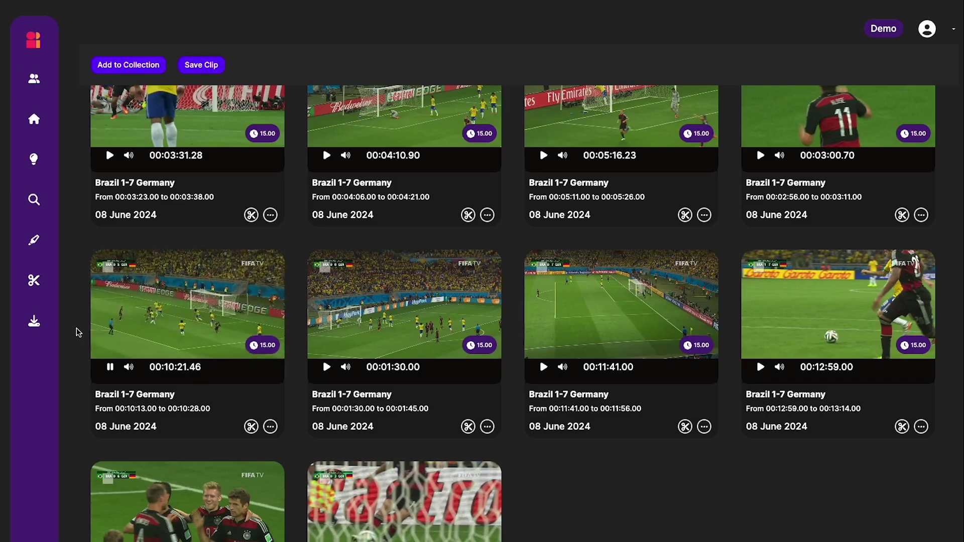
Preview the second-row goal clips, including the 00:12:59.00–00:13:14.00 clip
left_click(109, 367)
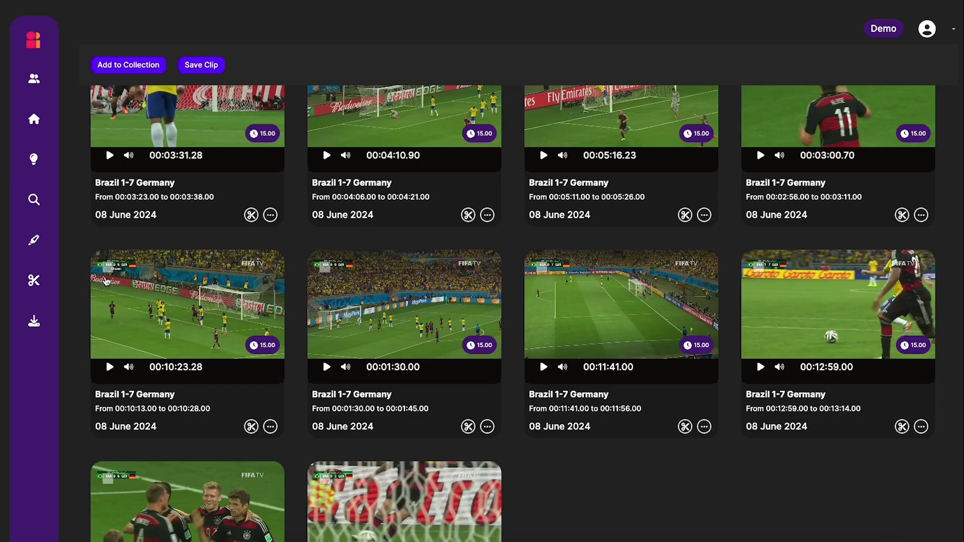
left_click(327, 367)
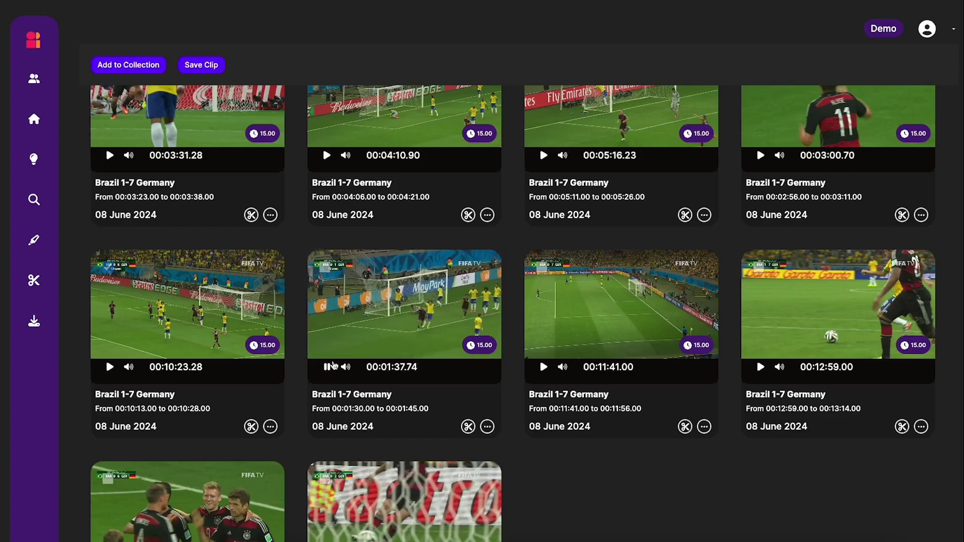
scroll(659, 212, "up", 3)
scroll(659, 212, "down", 3)
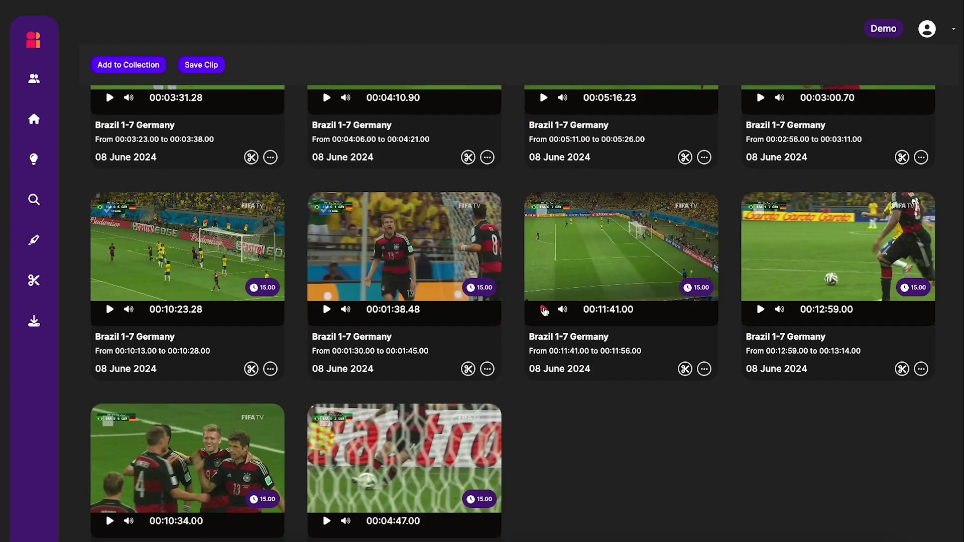
left_click(543, 310)
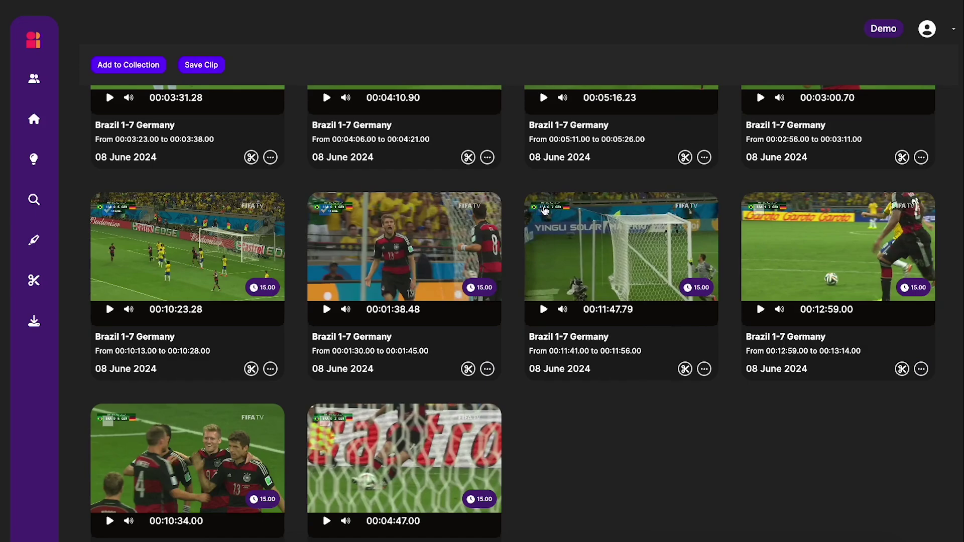
left_click(761, 310)
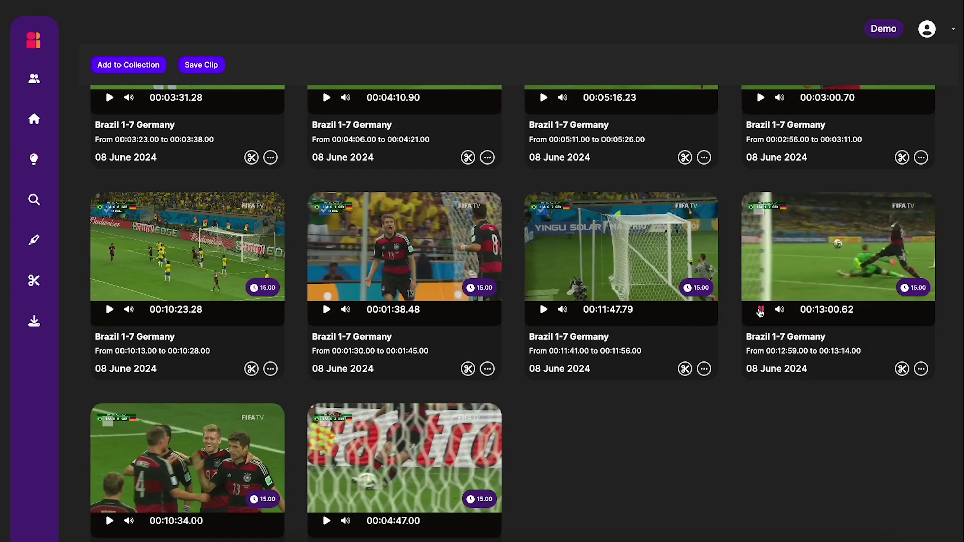
scroll(278, 238, "up", 3)
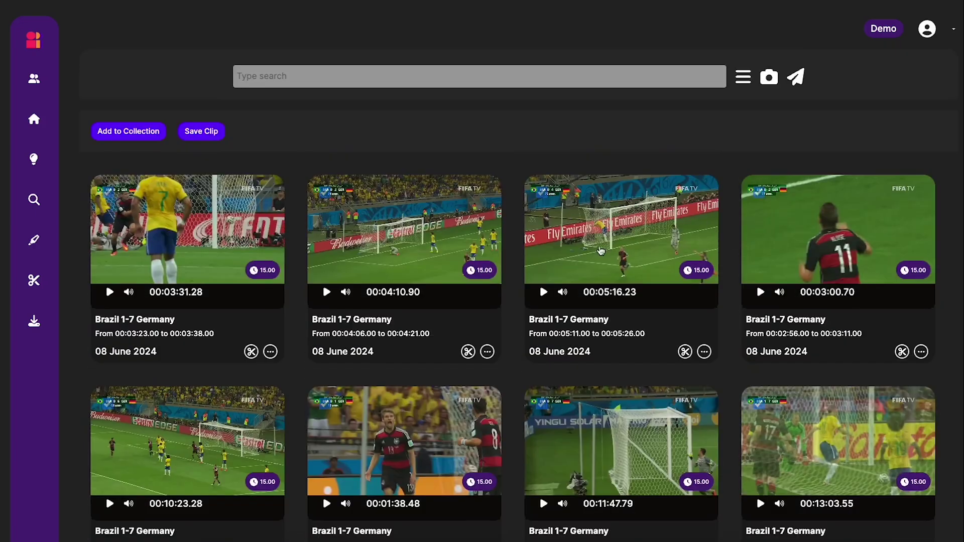
Add the selected clip to the Brazil v Germany collection
left_click(121, 131)
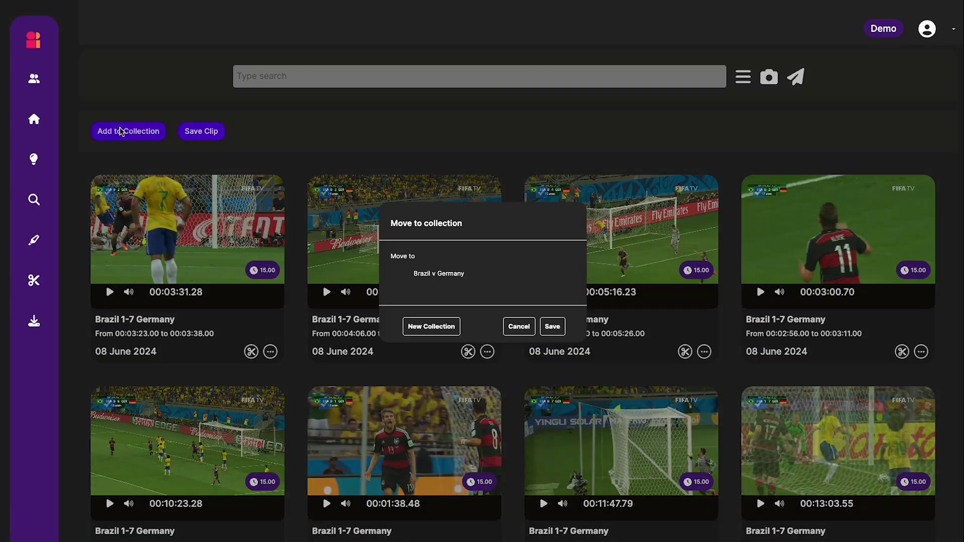
left_click(438, 277)
left_click(562, 330)
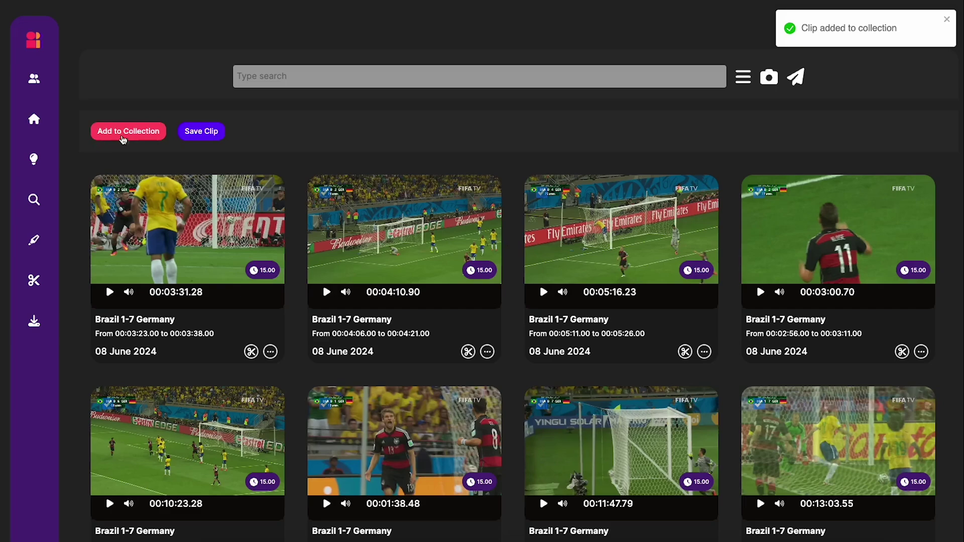
Review the Brazil v Germany collection's goal clips, then open its options menu
left_click(36, 121)
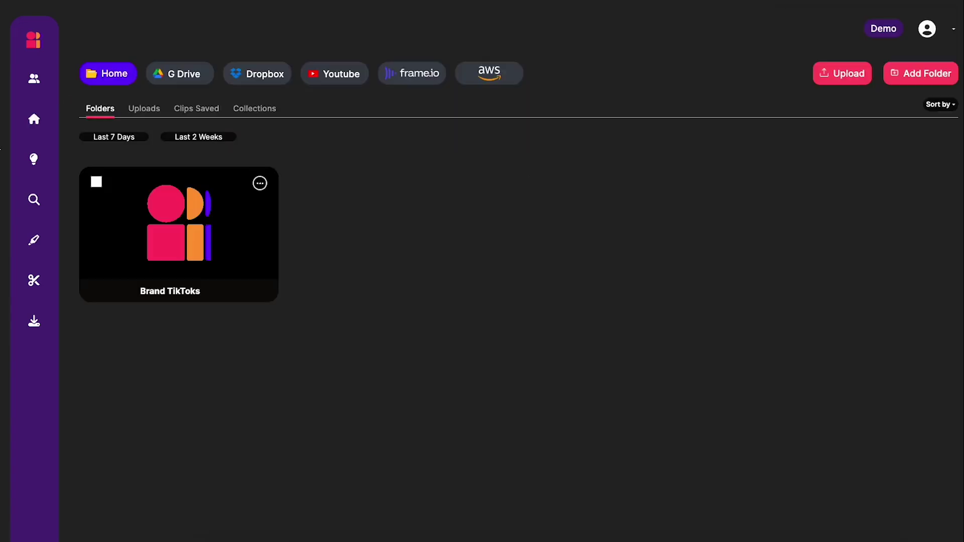
left_click(254, 109)
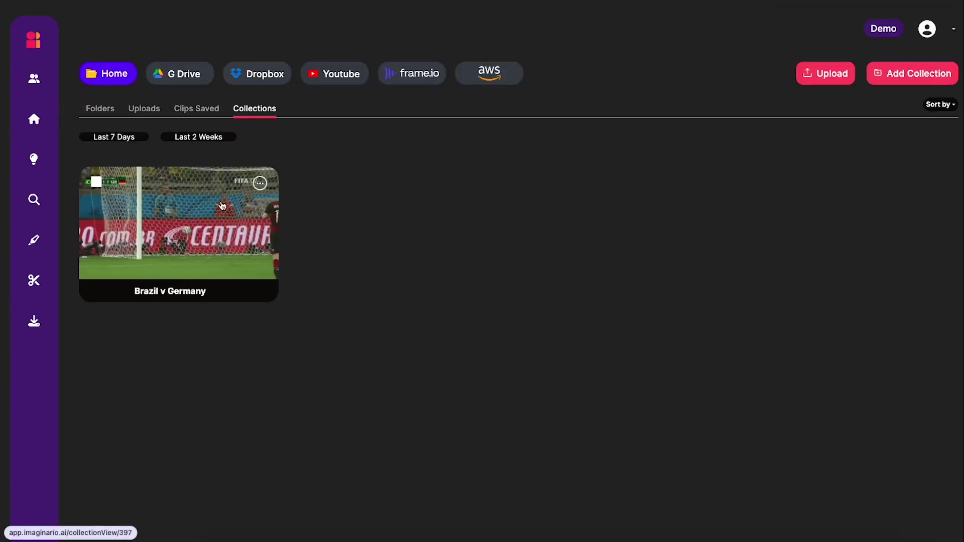
left_click(180, 249)
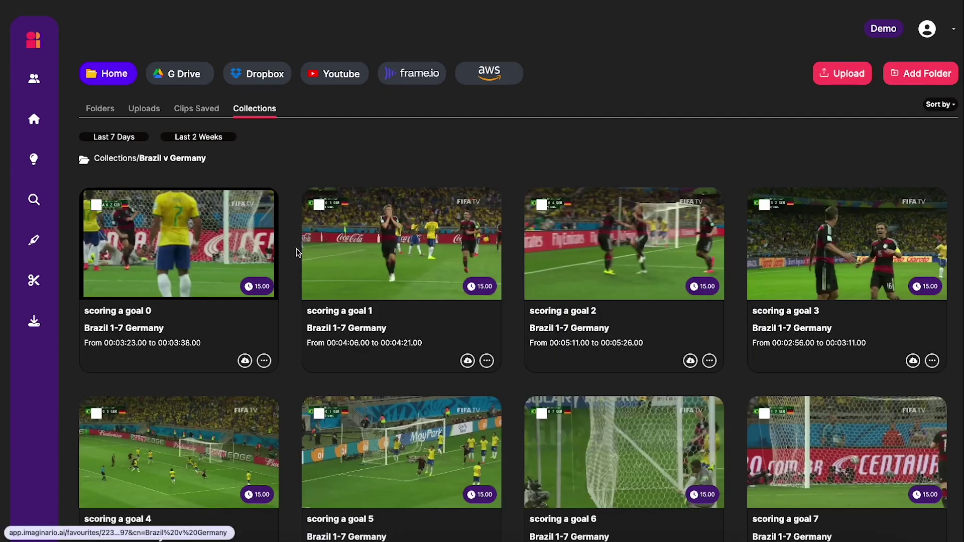
scroll(227, 237, "down", 1)
scroll(281, 363, "up", 1)
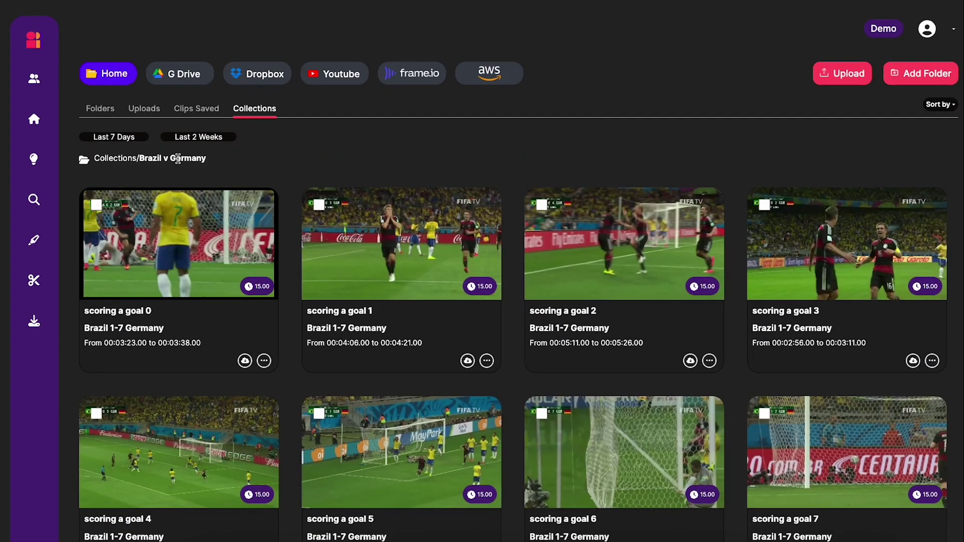
left_click(246, 112)
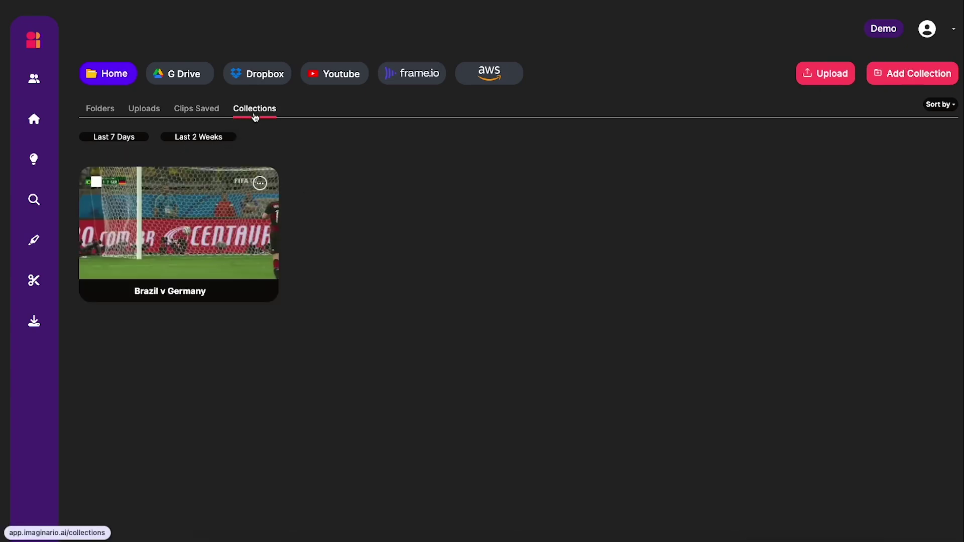
left_click(261, 185)
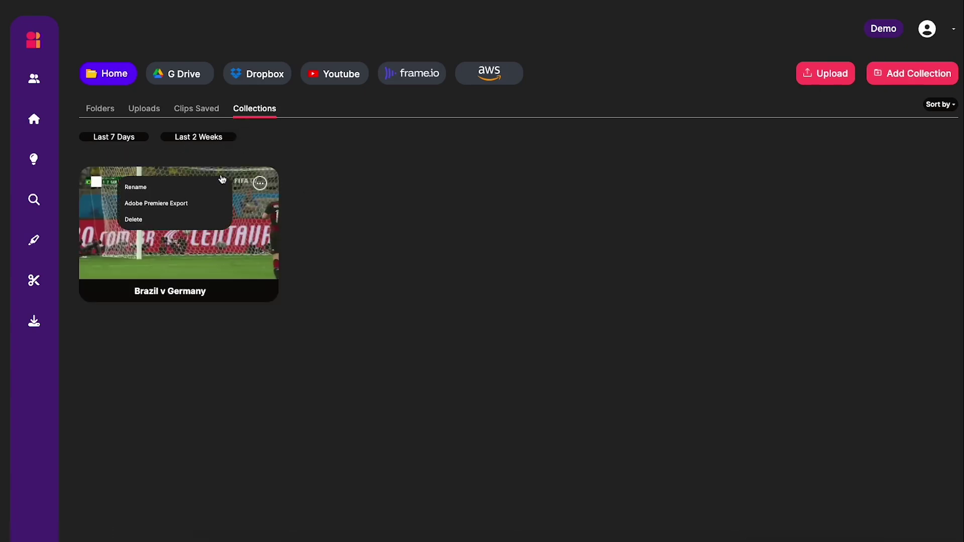
Export the collection for Premiere and open Brazil_v_Germany.xml from Recordings > Brazil Germany highlights > Originals
left_click(153, 204)
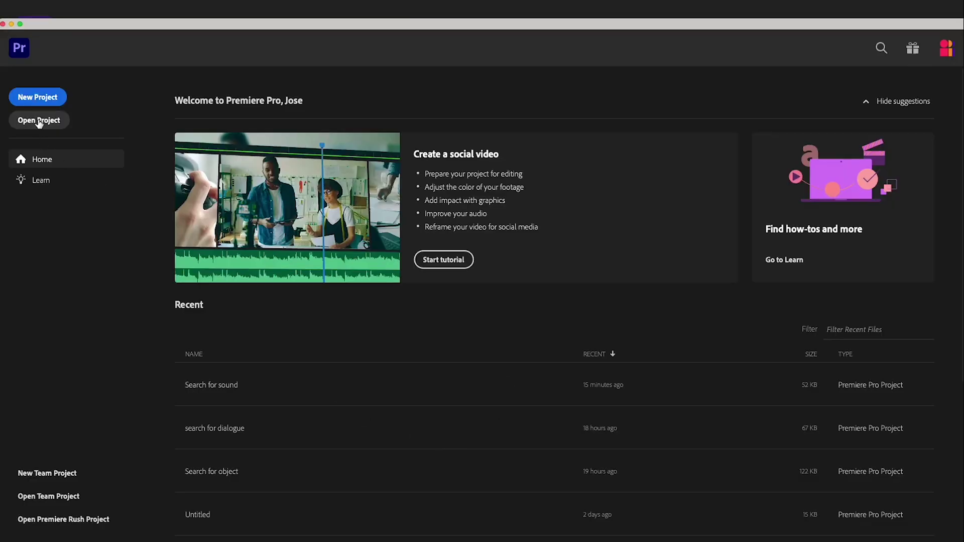
left_click(35, 121)
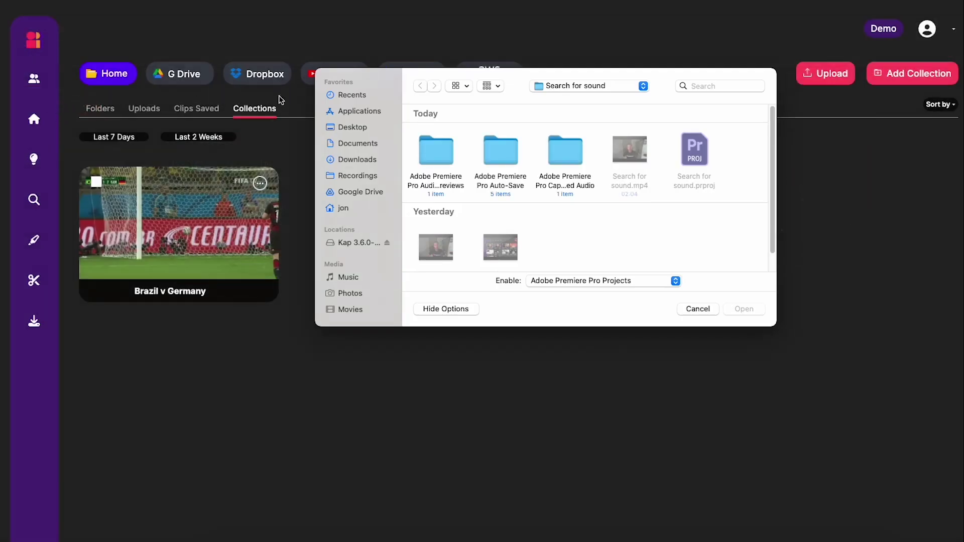
left_click(360, 177)
double_click(455, 155)
left_click(562, 151)
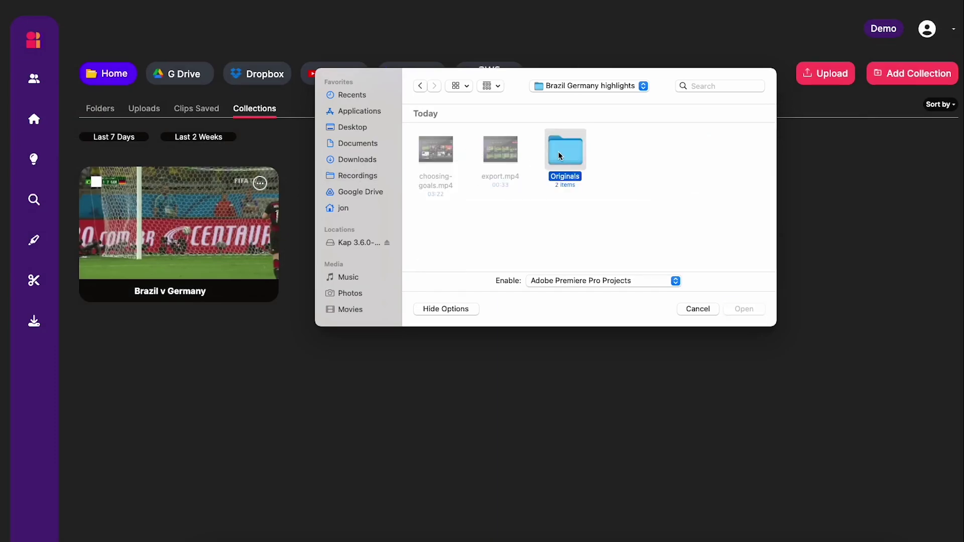
double_click(561, 153)
left_click(509, 152)
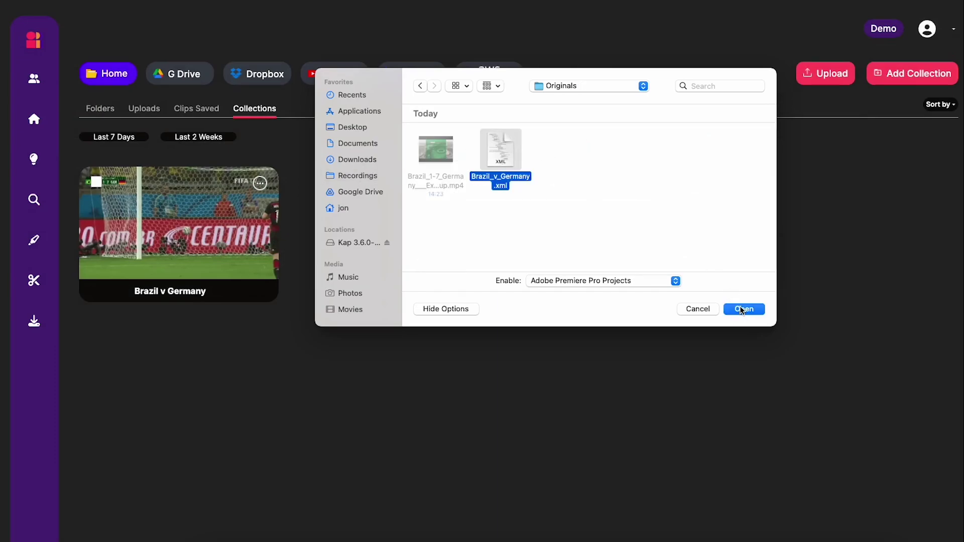
left_click(741, 310)
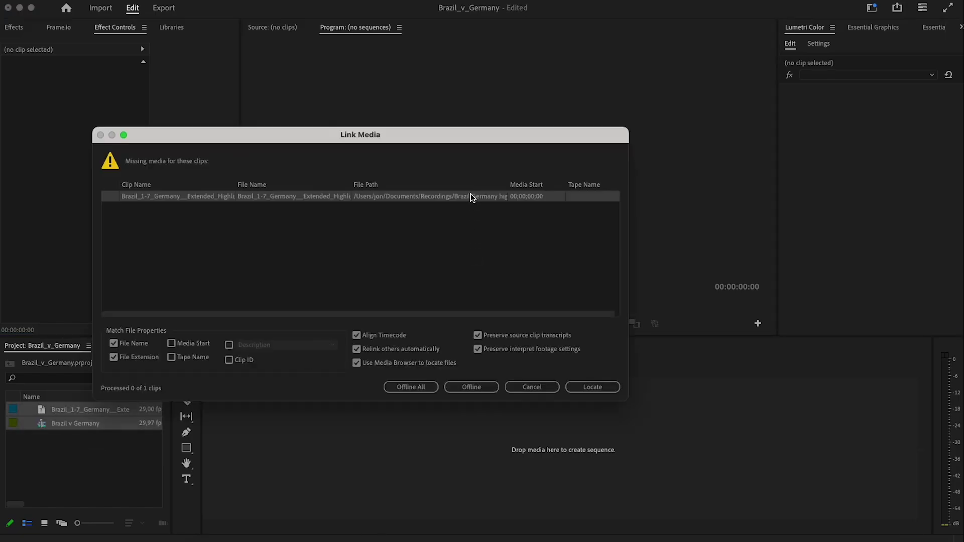
Relink the missing footage to the Brazil_1-7_Germany highlights mp4 in Originals
left_click(588, 388)
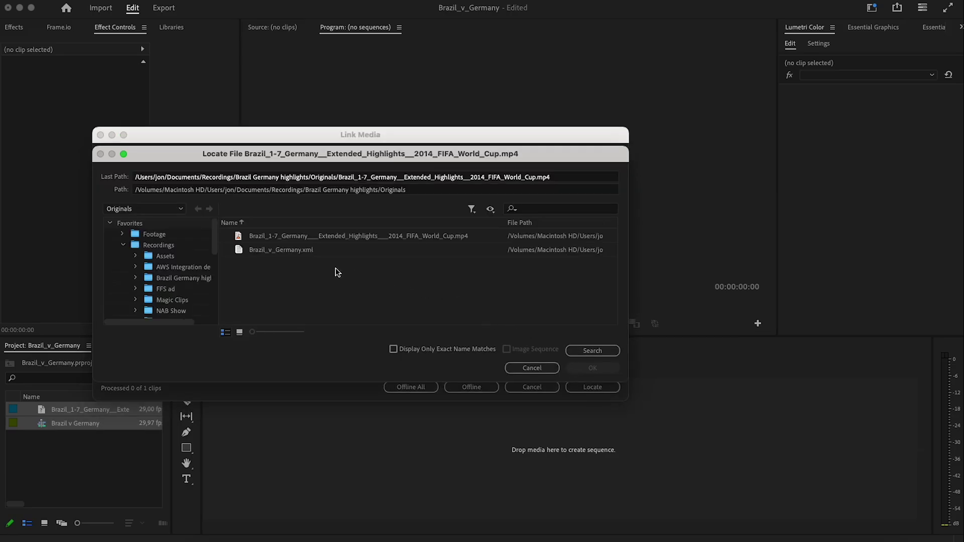
left_click(309, 232)
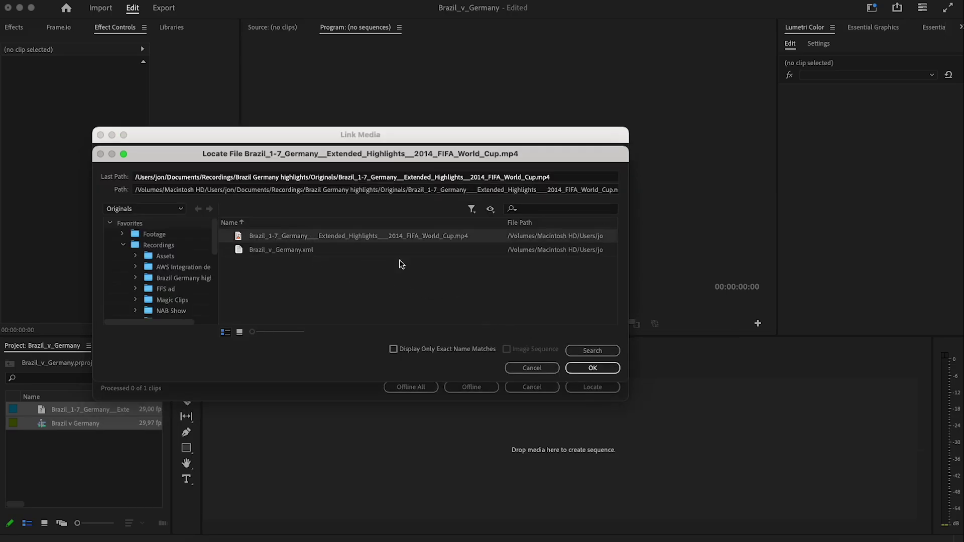
left_click(589, 369)
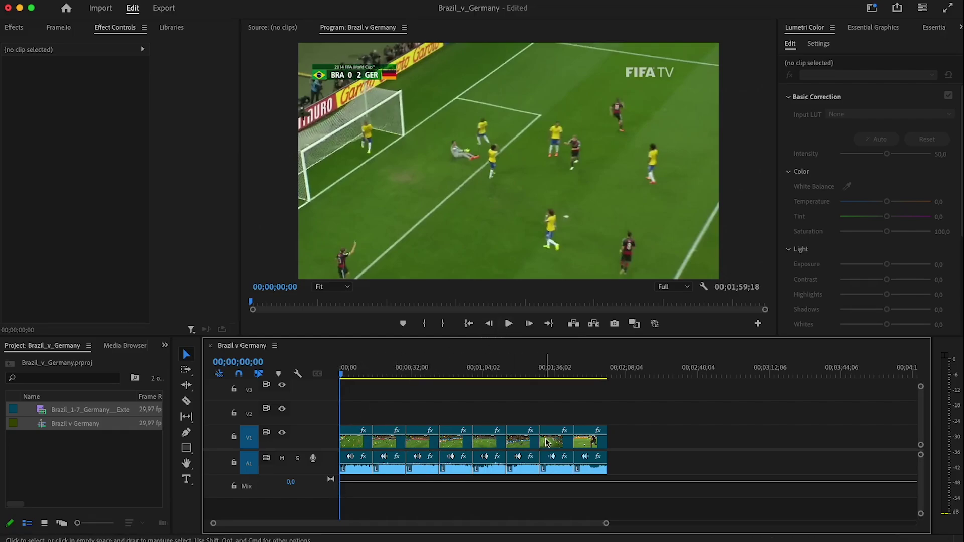
left_click(508, 324)
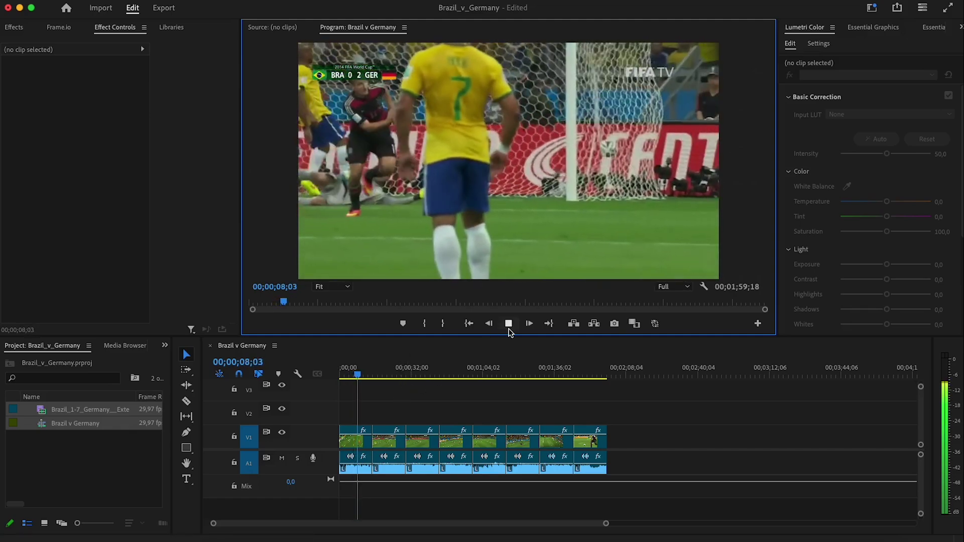
Move goal clips two through eight later and place the first clip near 00;00;16;07
left_click(508, 324)
left_click_drag(595, 419, 471, 433)
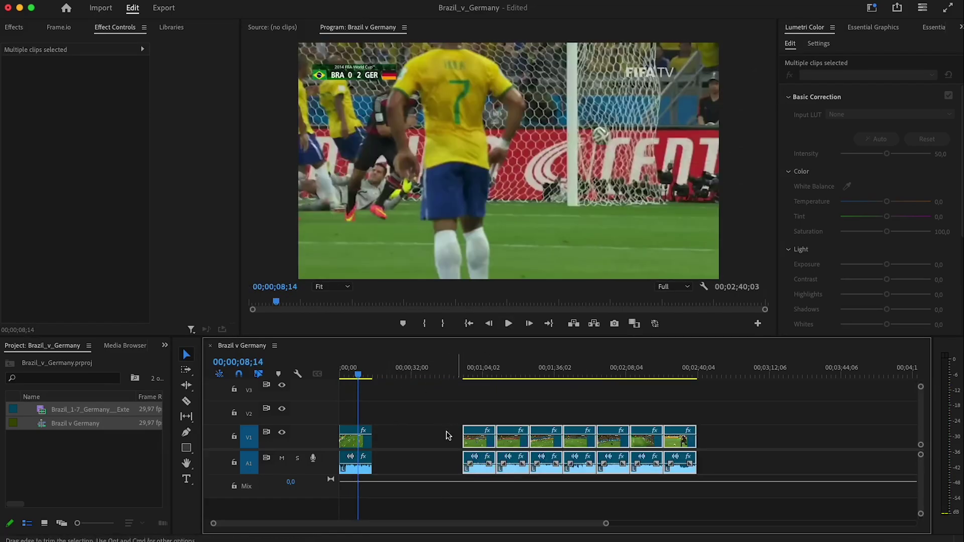
left_click(355, 433)
left_click_drag(355, 432, 378, 440)
left_click(377, 371)
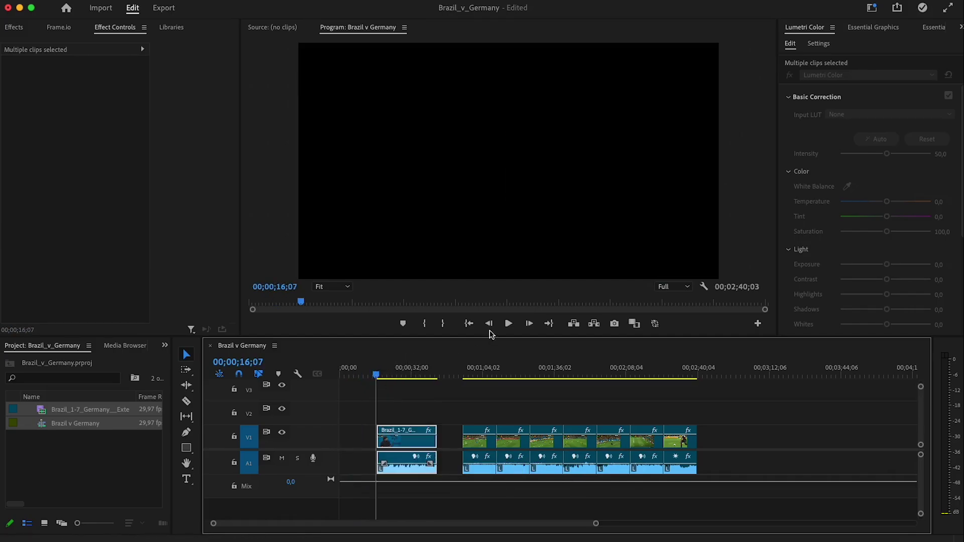
Play back from the first clip, stop at 00;00;29;08, and select all clips
left_click(508, 324)
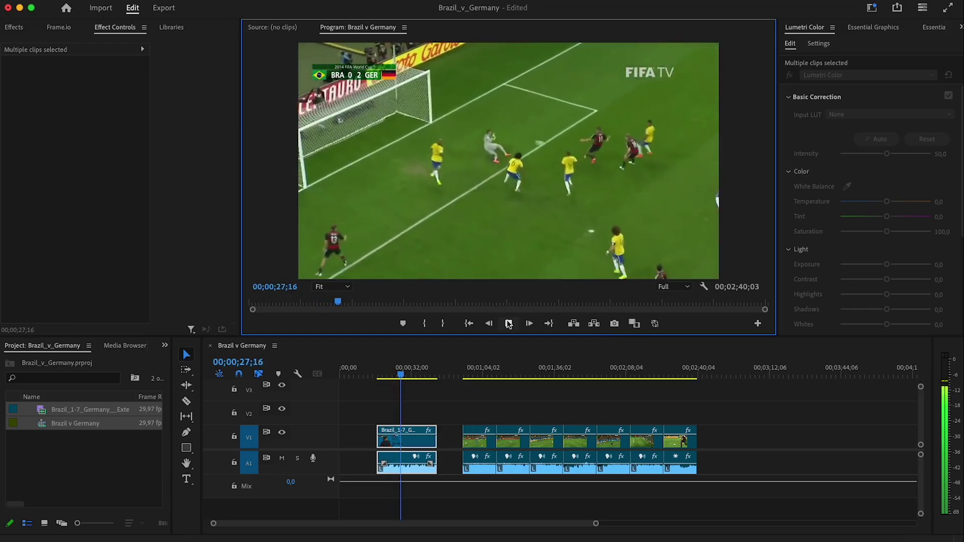
left_click(509, 324)
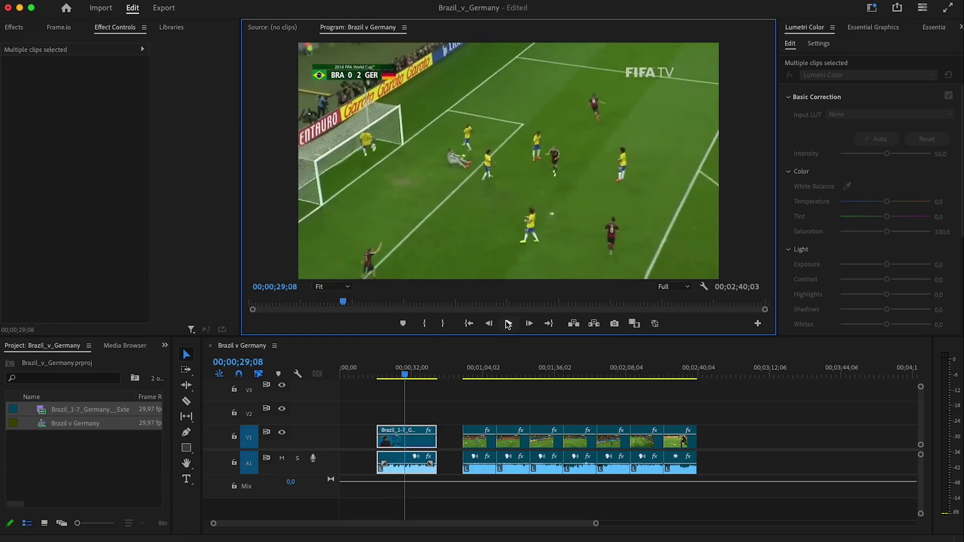
left_click_drag(371, 407, 761, 446)
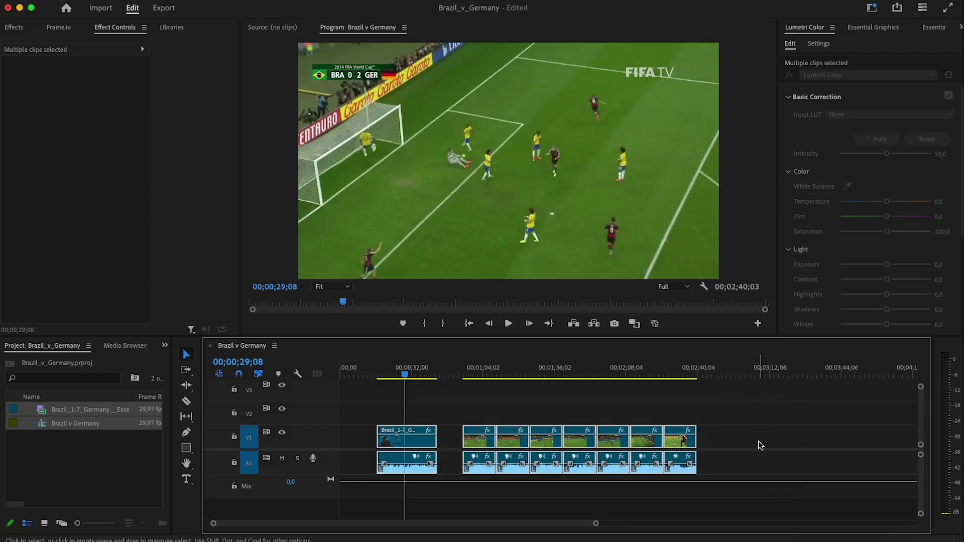